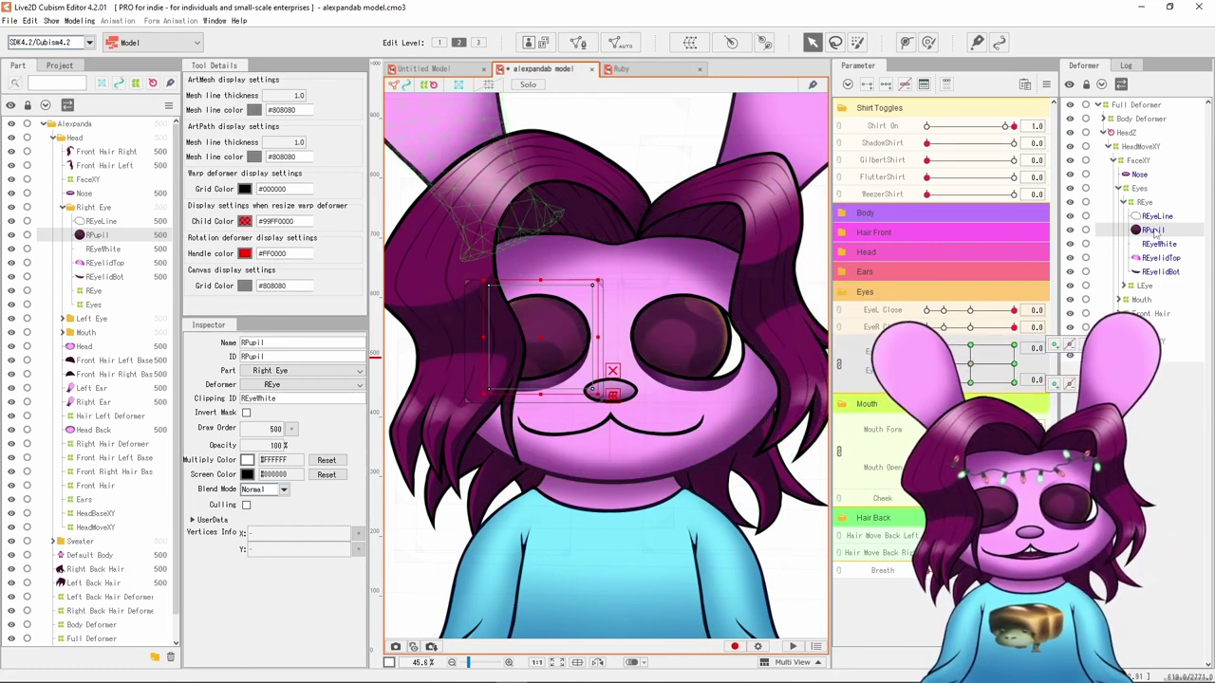
# Create a warp deformer named RPupilXY as the parent of the right pupil in the Right Eye part
pyautogui.moveTo(970, 365)
pyautogui.mouseDown()
pyautogui.moveTo(941, 361)
pyautogui.moveTo(976, 377)
pyautogui.moveTo(970, 364)
pyautogui.mouseUp()
pyautogui.click(690, 43)
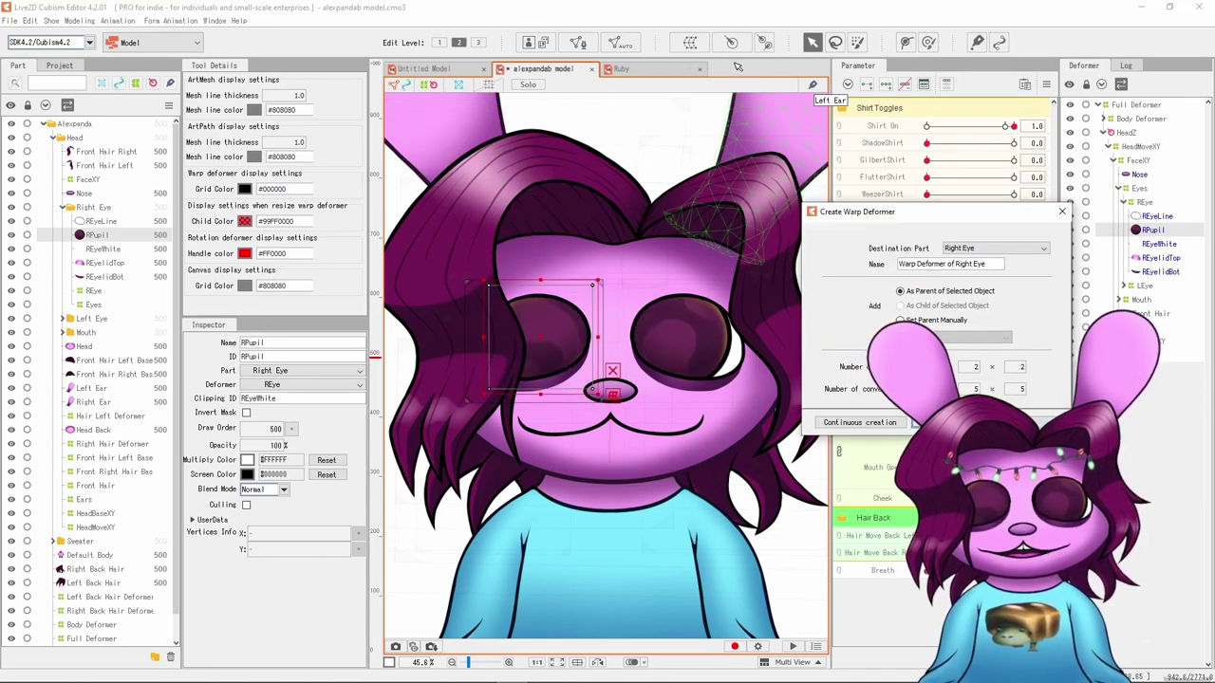
pyautogui.tripleClick(950, 264)
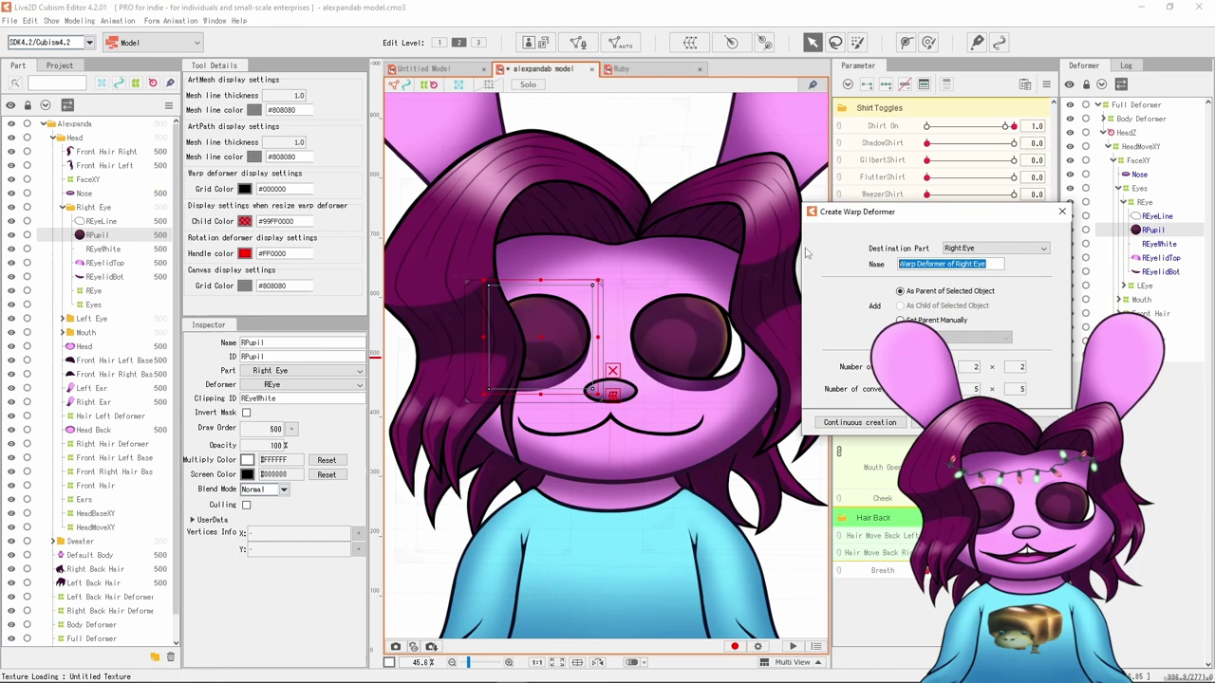
pyautogui.write('RPupilXY')
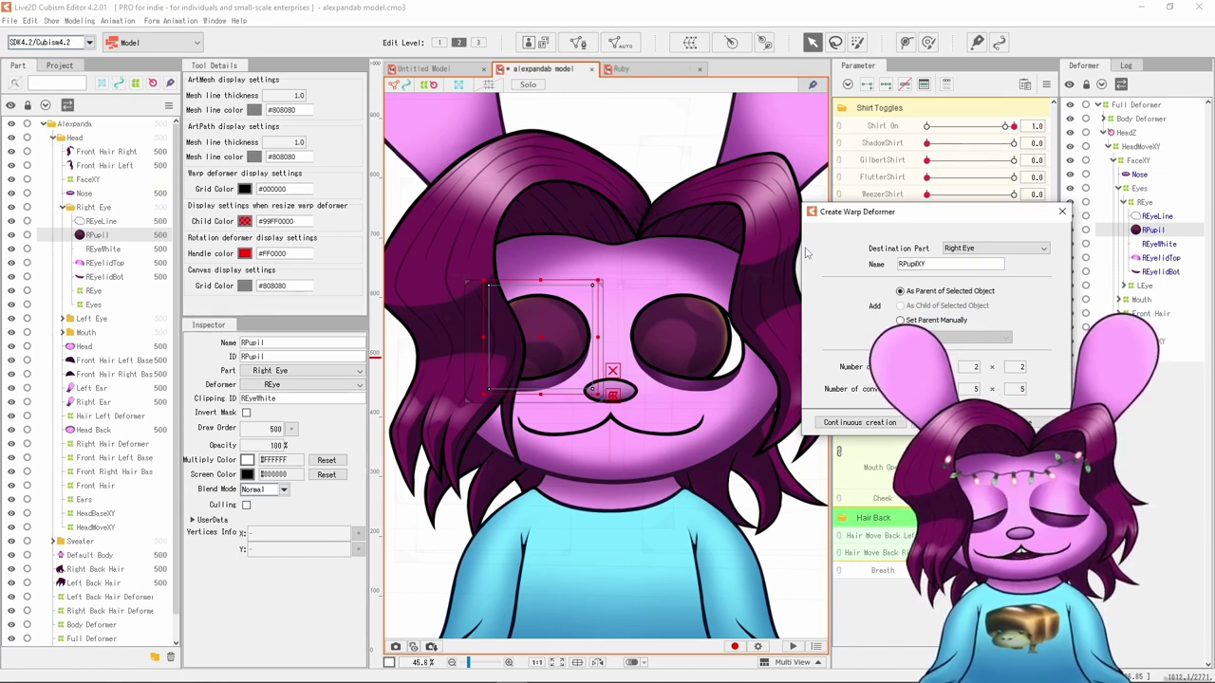
pyautogui.press('Return')
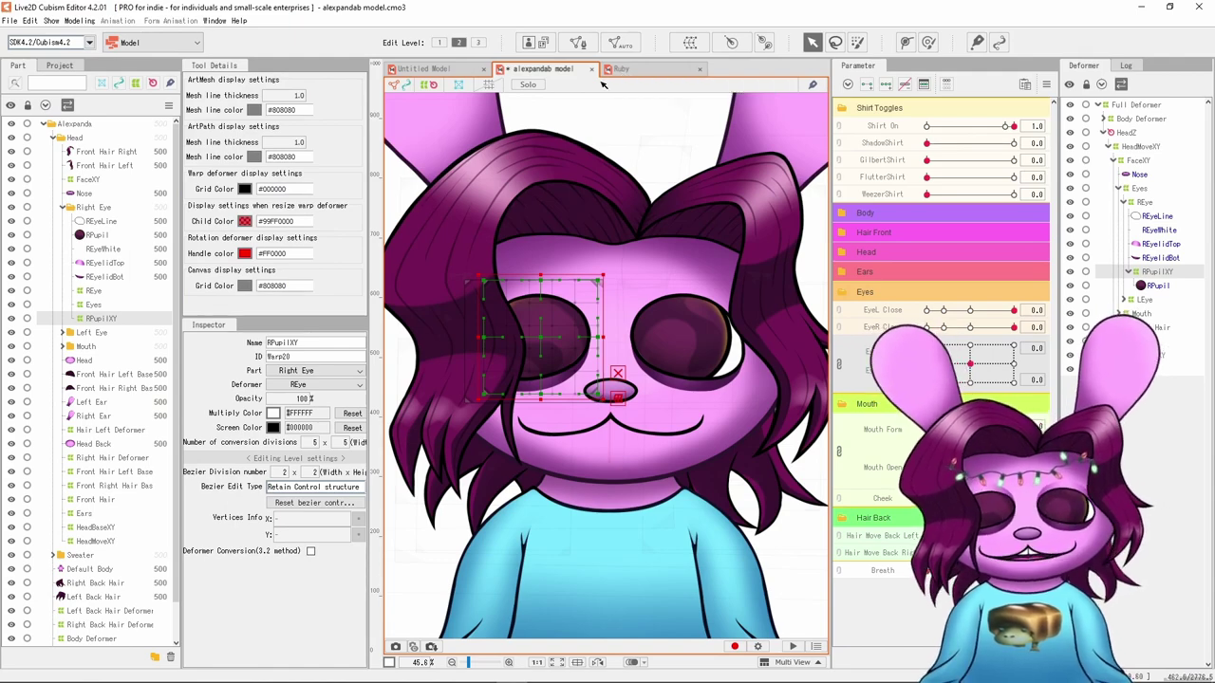
# Examine how the right pupil layers and their RPupilXY deformer are set up in the Ruby model
pyautogui.scroll(5, 664, 333)
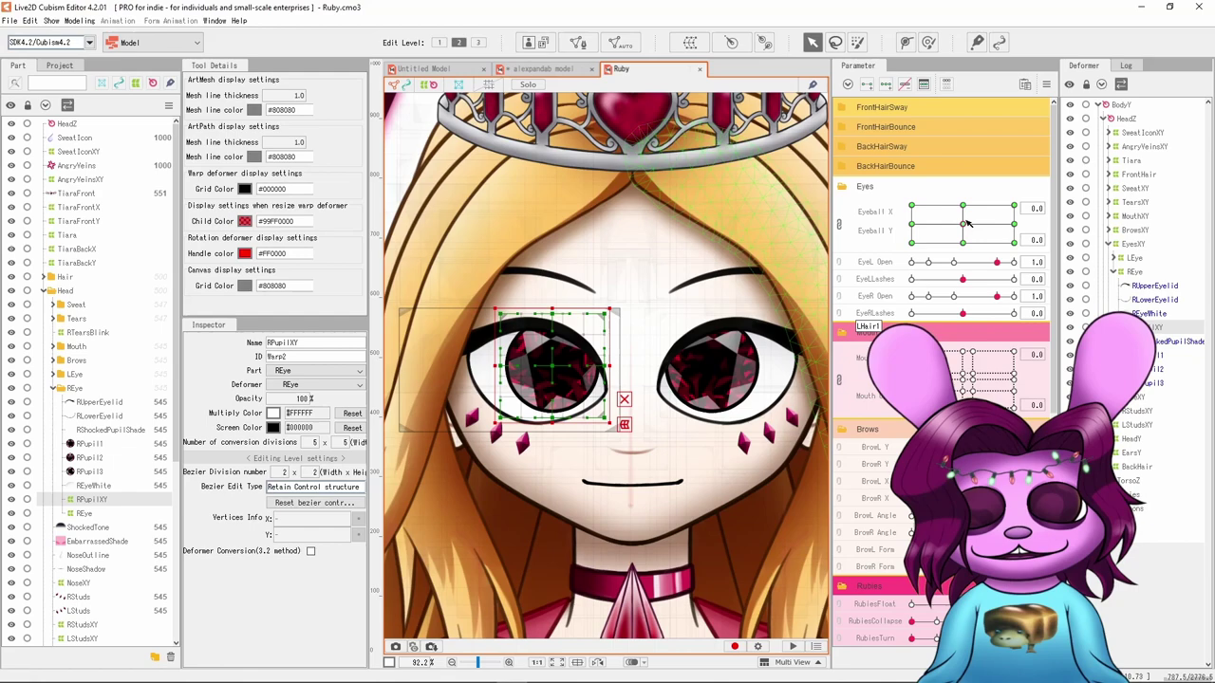
pyautogui.click(1156, 356)
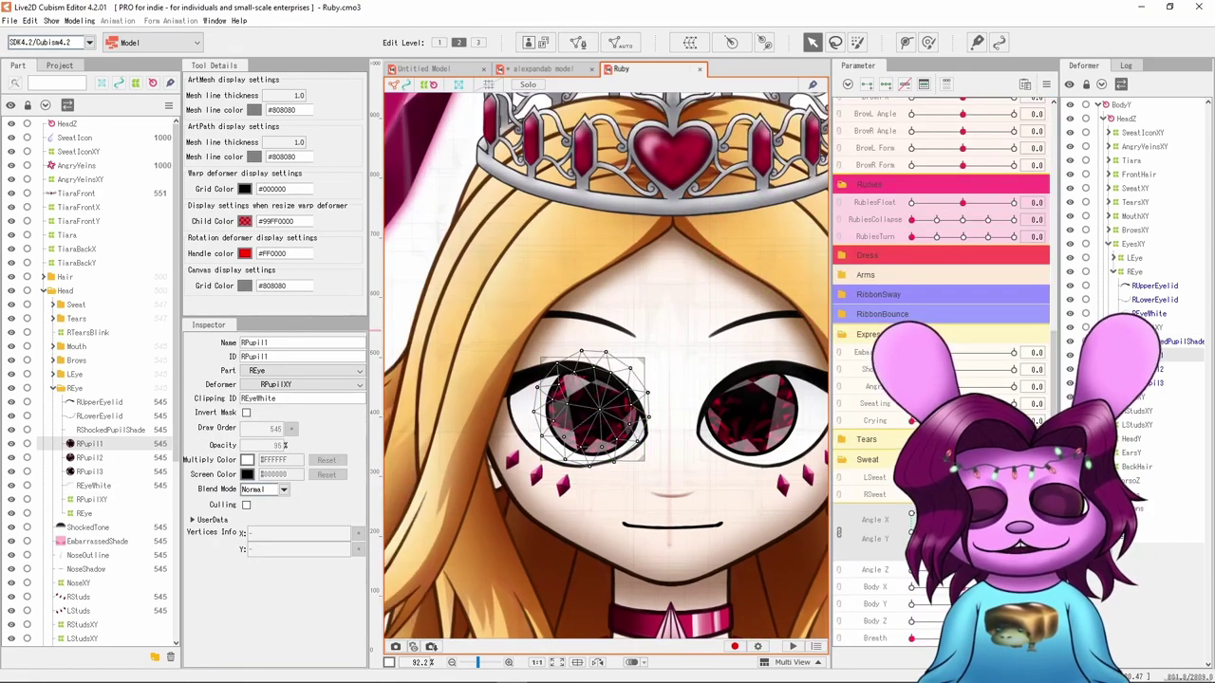
pyautogui.moveTo(962, 370); pyautogui.dragTo(922, 372)
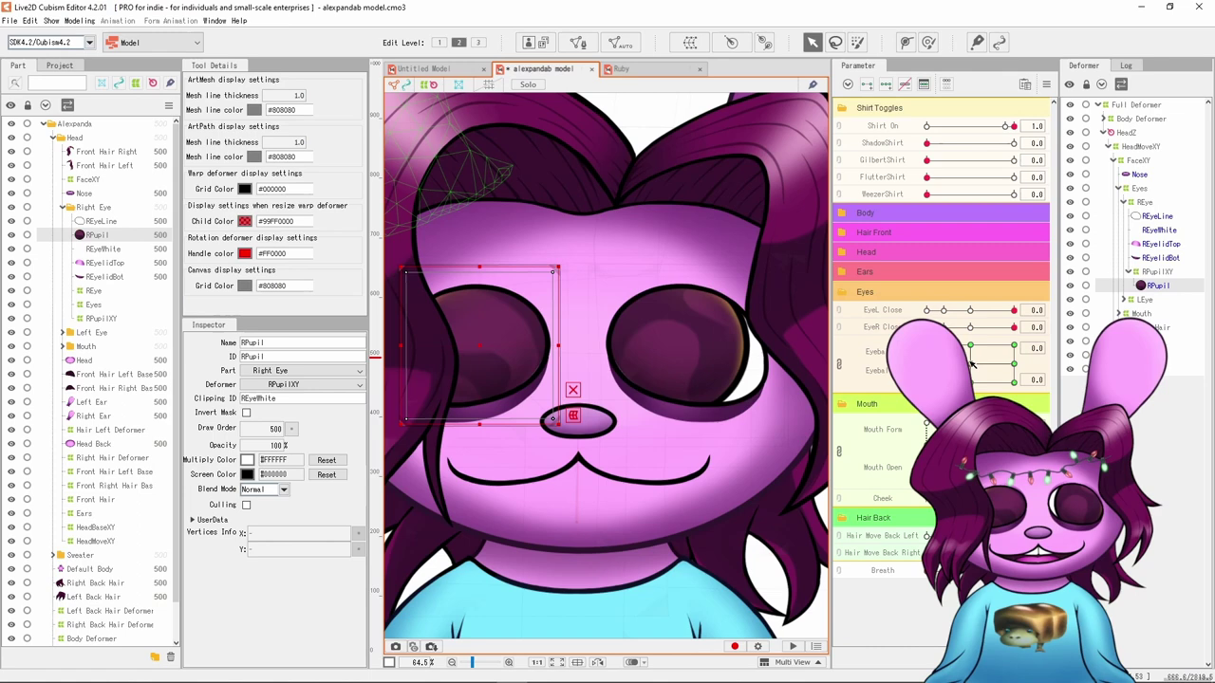
# Add three keys on both Eyeball X and Eyeball Y to the RPupilXY and LPupilXY warp deformers
pyautogui.click(1164, 272)
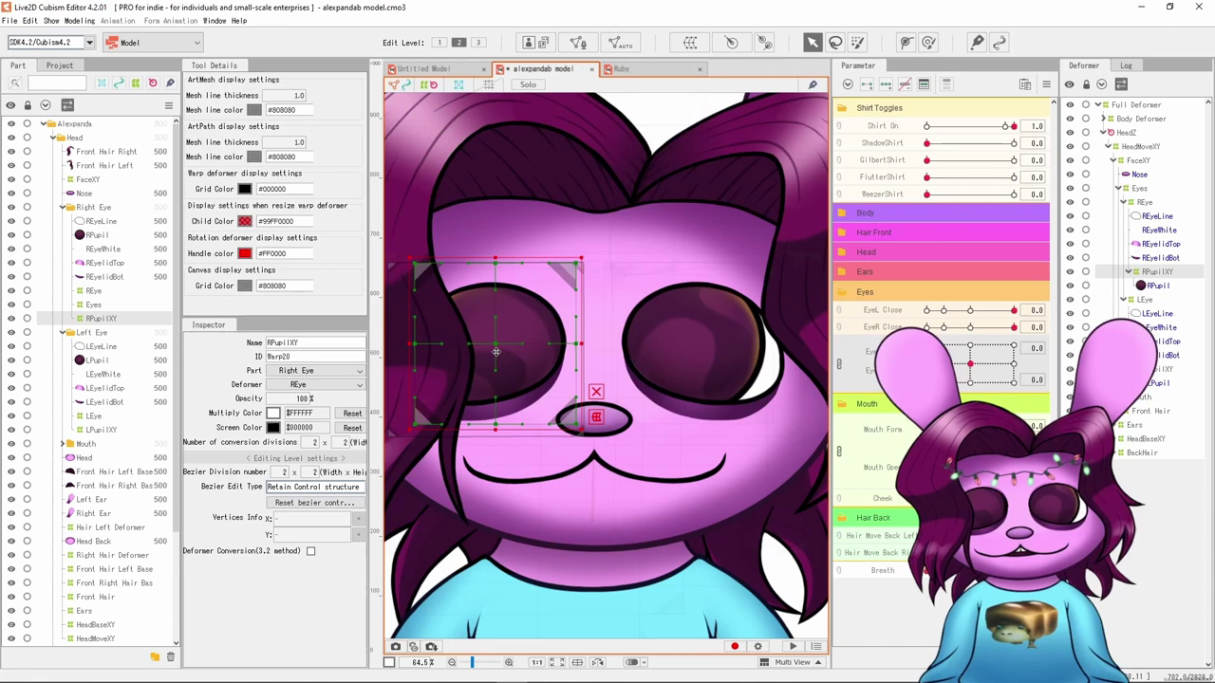
pyautogui.moveTo(504, 375)
pyautogui.mouseDown()
pyautogui.moveTo(459, 387)
pyautogui.moveTo(521, 387)
pyautogui.mouseUp()
pyautogui.keyDown('ctrl'); pyautogui.click(1156, 369); pyautogui.keyUp('ctrl')
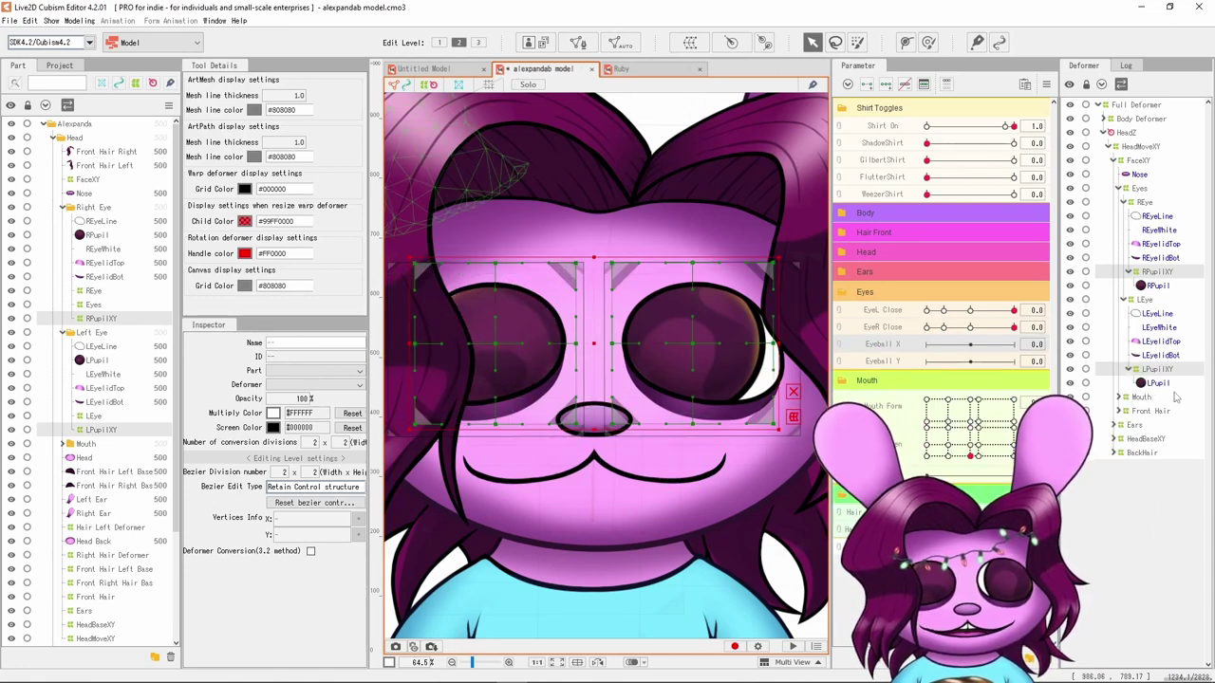
pyautogui.click(886, 84)
pyautogui.click(971, 362)
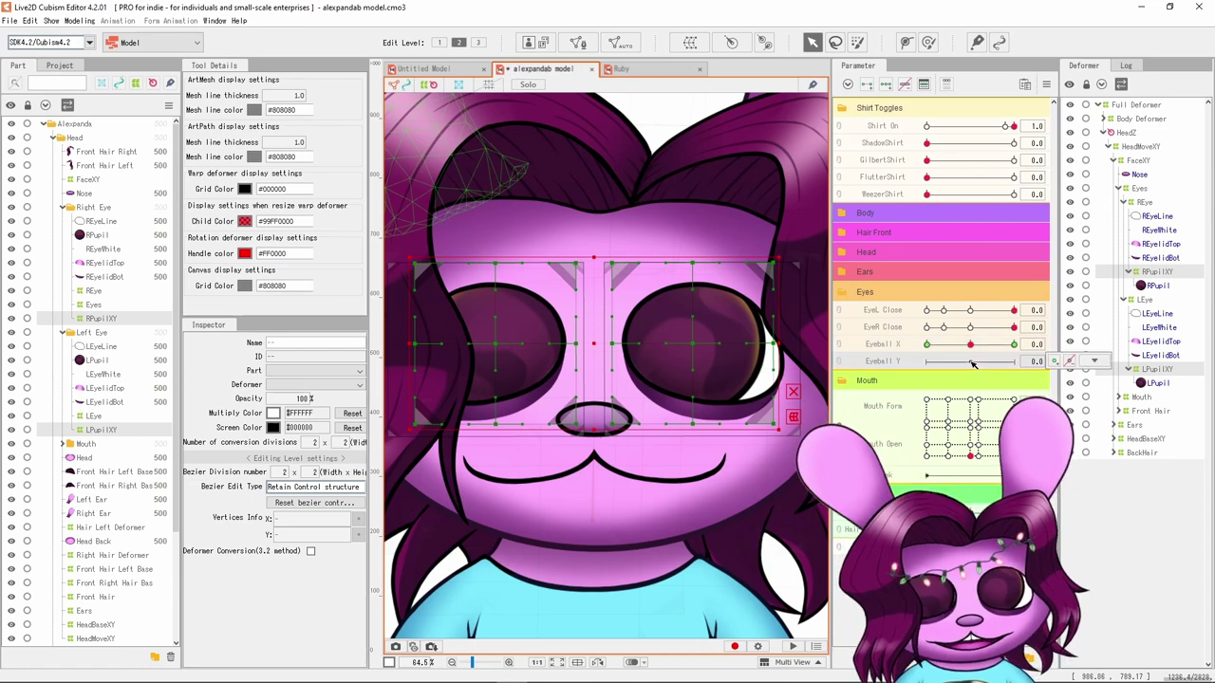
pyautogui.click(886, 86)
# At Eyeball X -1.0, shift both pupil deformers to the left and nudge RPupilXY further towards the outer edge of its eye
pyautogui.click(928, 344)
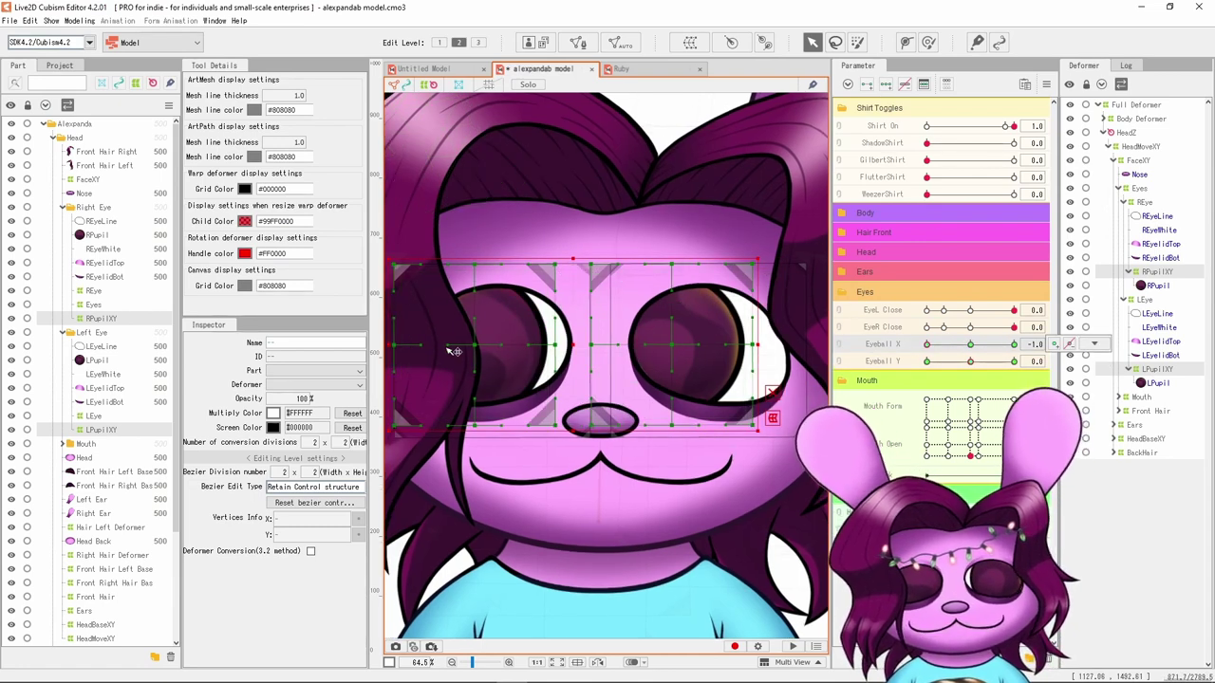
pyautogui.moveTo(579, 345)
pyautogui.mouseDown()
pyautogui.moveTo(601, 346)
pyautogui.moveTo(565, 345)
pyautogui.mouseUp()
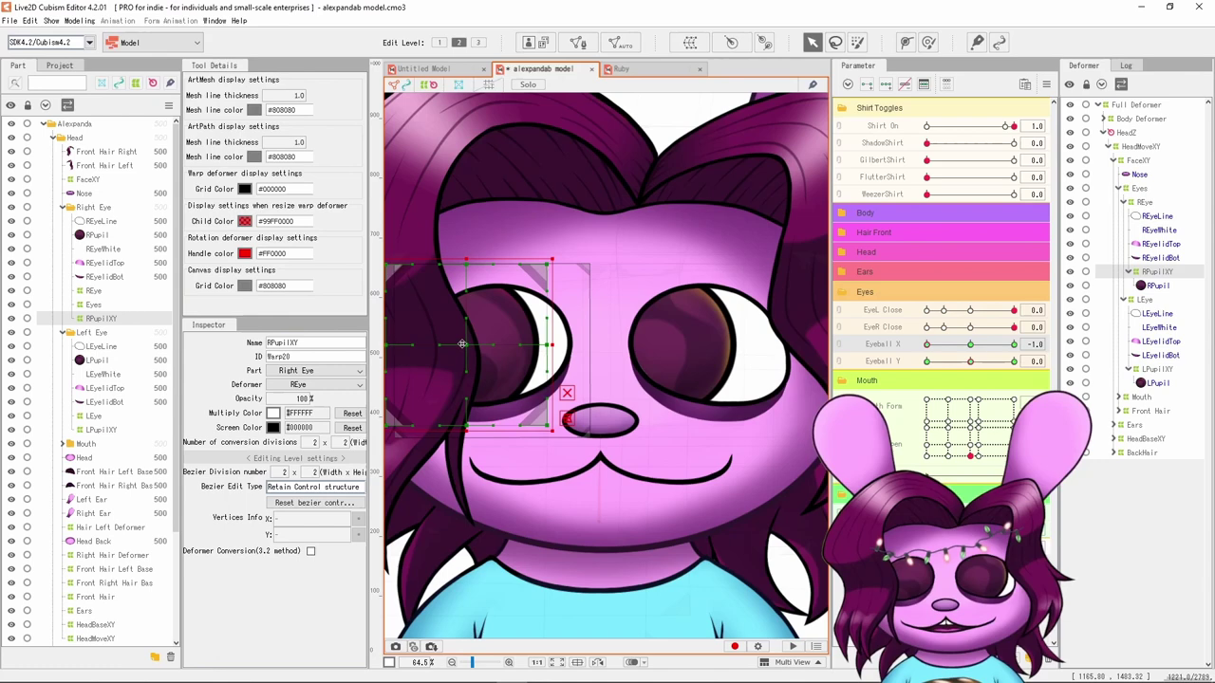
pyautogui.keyDown('ctrl'); pyautogui.click(1157, 368); pyautogui.keyUp('ctrl')
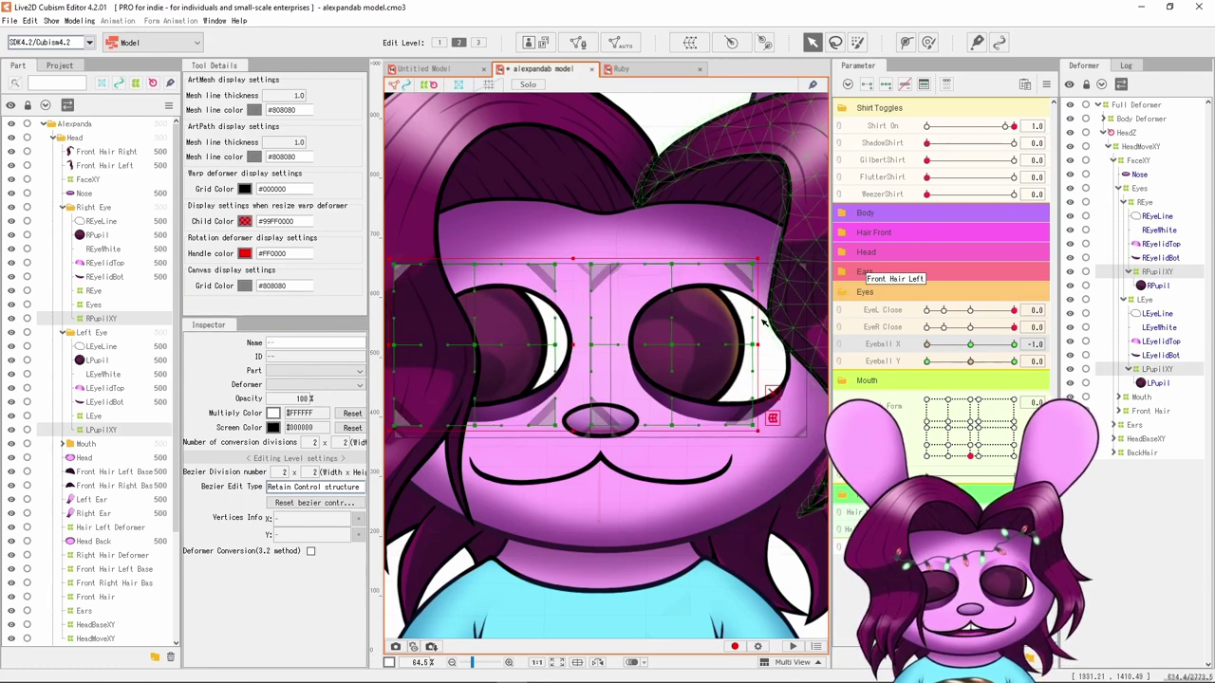
pyautogui.moveTo(570, 344)
pyautogui.mouseDown()
pyautogui.moveTo(548, 344)
pyautogui.moveTo(597, 345)
pyautogui.moveTo(548, 348)
pyautogui.moveTo(602, 342)
pyautogui.moveTo(571, 347)
pyautogui.mouseUp()
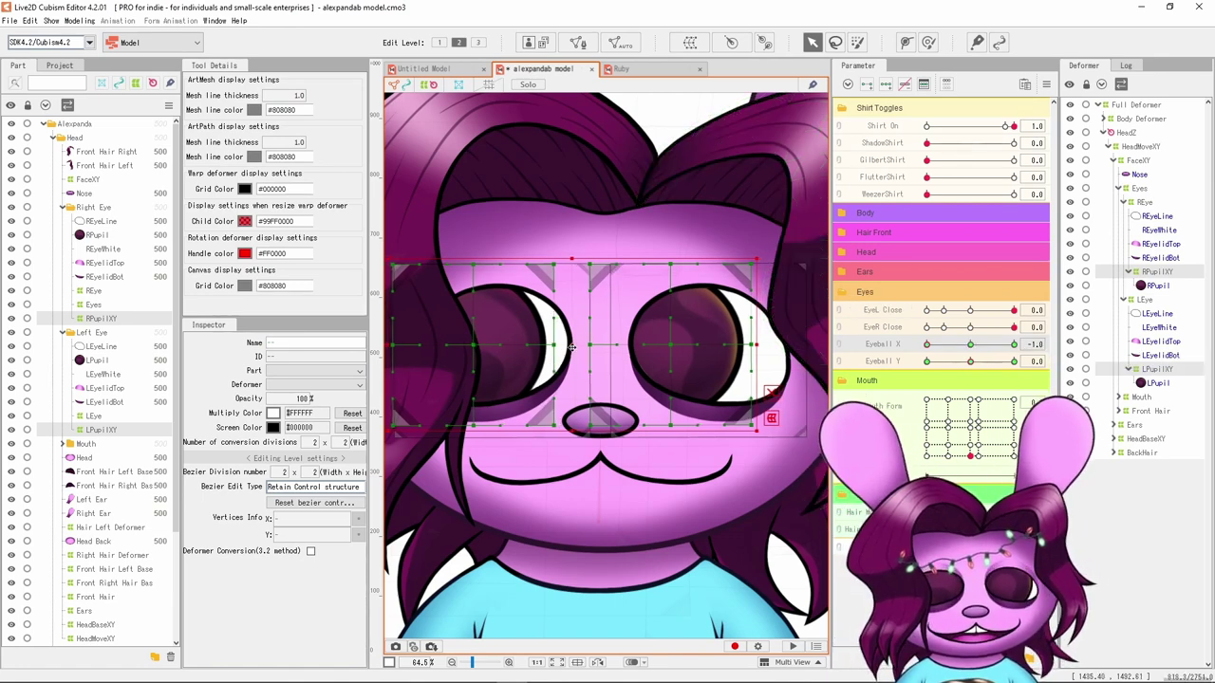
pyautogui.click(477, 346)
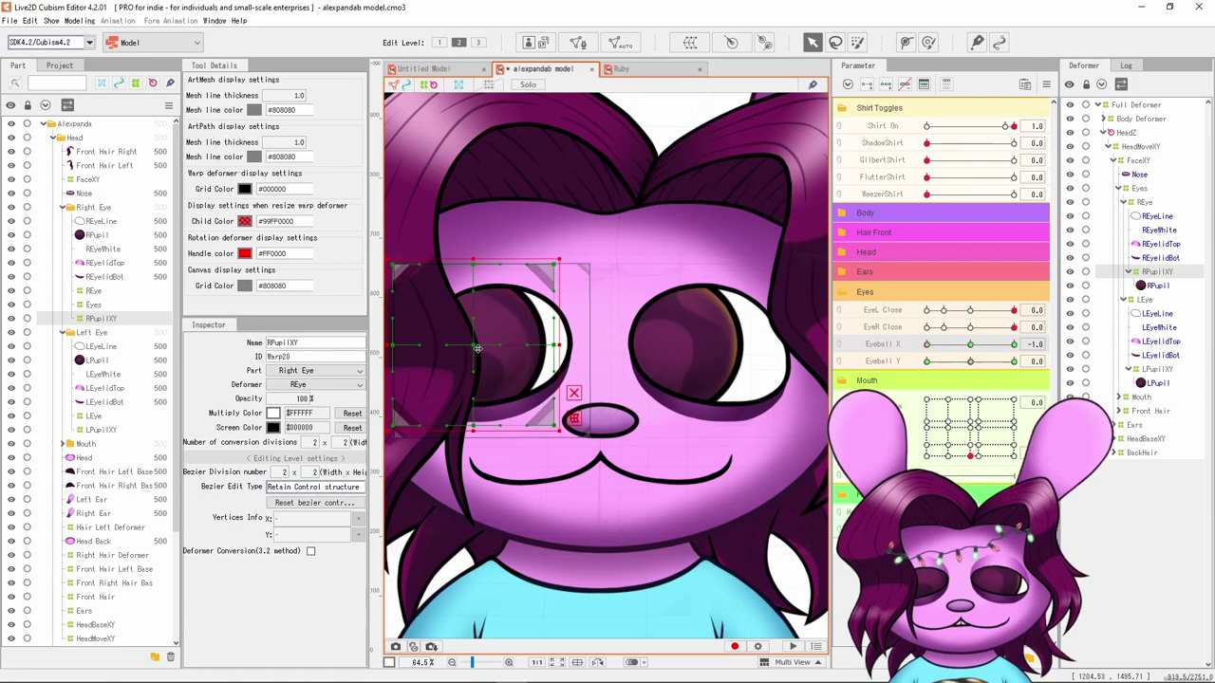
pyautogui.moveTo(478, 348); pyautogui.dragTo(461, 348)
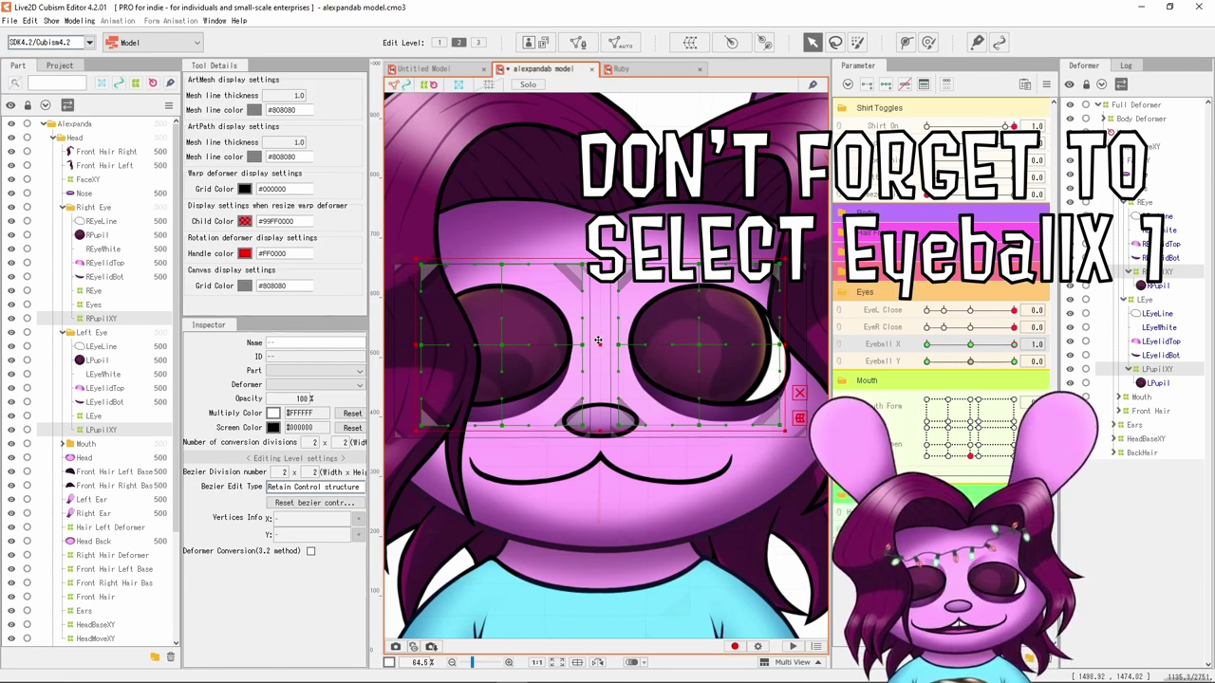
# At Eyeball X 1.0, shift both pupil deformers to the right, nudge LPupilXY further outward, and return Eyeball X to 0.0
pyautogui.moveTo(598, 341); pyautogui.dragTo(632, 341)
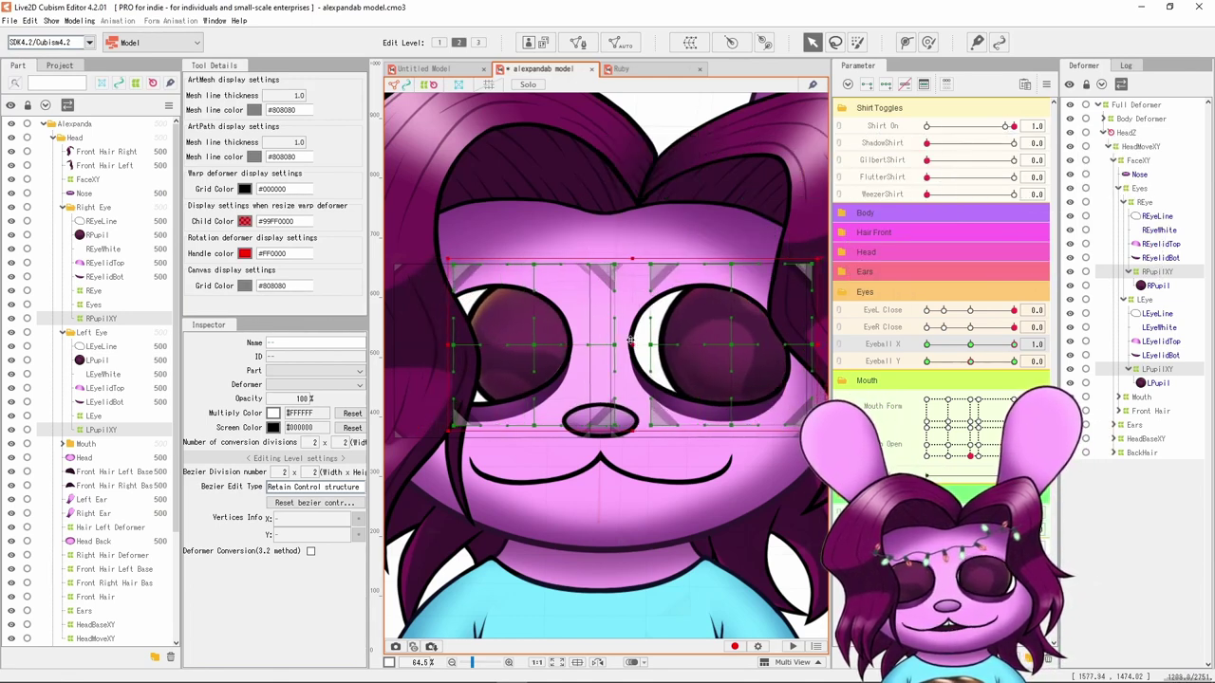
pyautogui.click(743, 344)
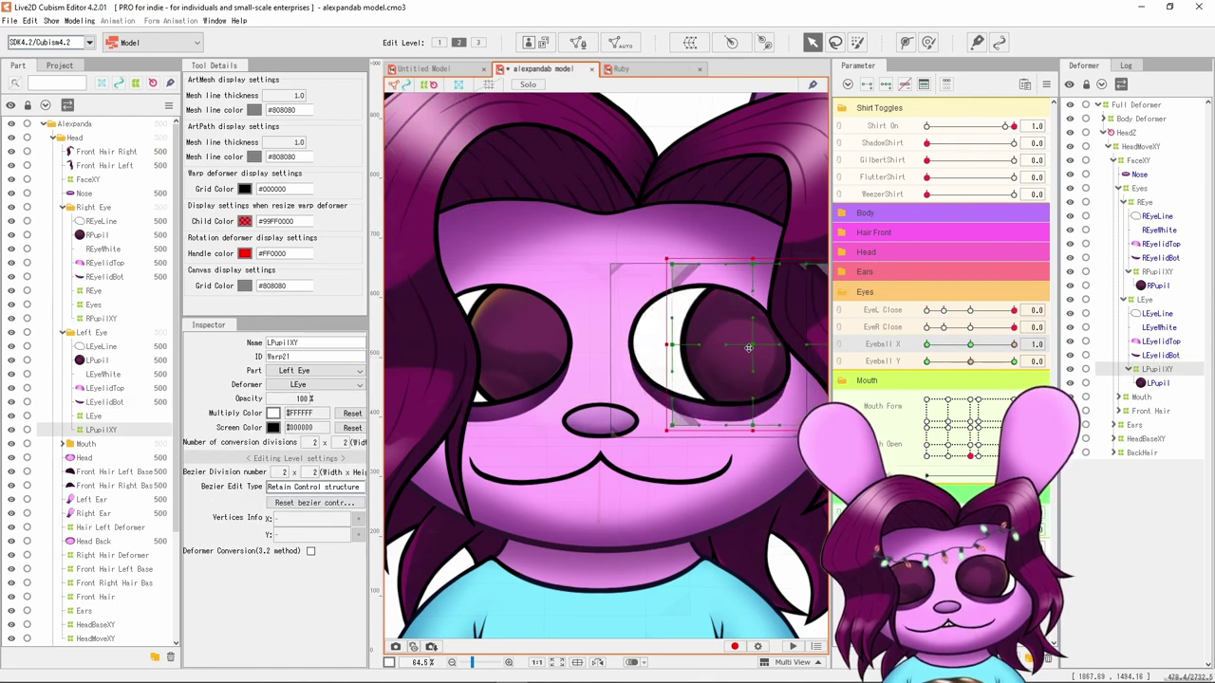
pyautogui.click(1009, 348)
pyautogui.moveTo(1009, 348)
pyautogui.mouseDown()
pyautogui.moveTo(959, 347)
pyautogui.moveTo(1012, 347)
pyautogui.moveTo(964, 348)
pyautogui.moveTo(999, 349)
pyautogui.mouseUp()
pyautogui.moveTo(1000, 349); pyautogui.dragTo(972, 348)
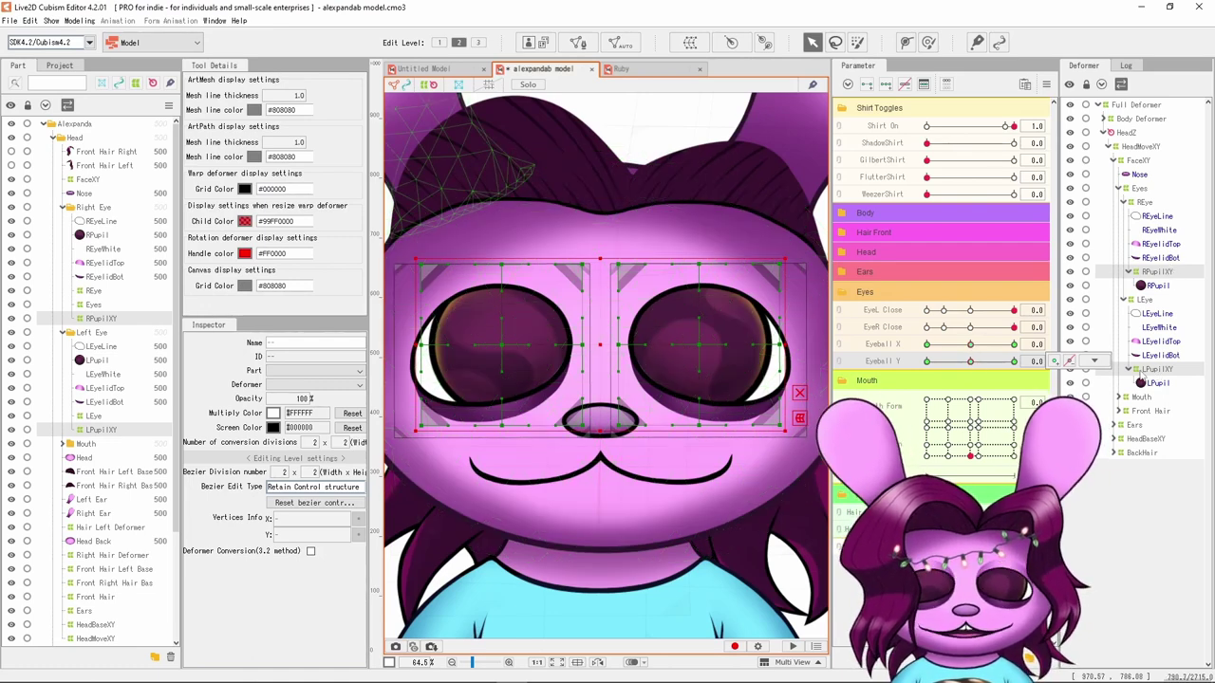
# Move both pupil deformers up at Eyeball Y 1.0 and down at Eyeball Y -1.0, and return the parameter to 0.0
pyautogui.moveTo(970, 363); pyautogui.dragTo(1013, 363)
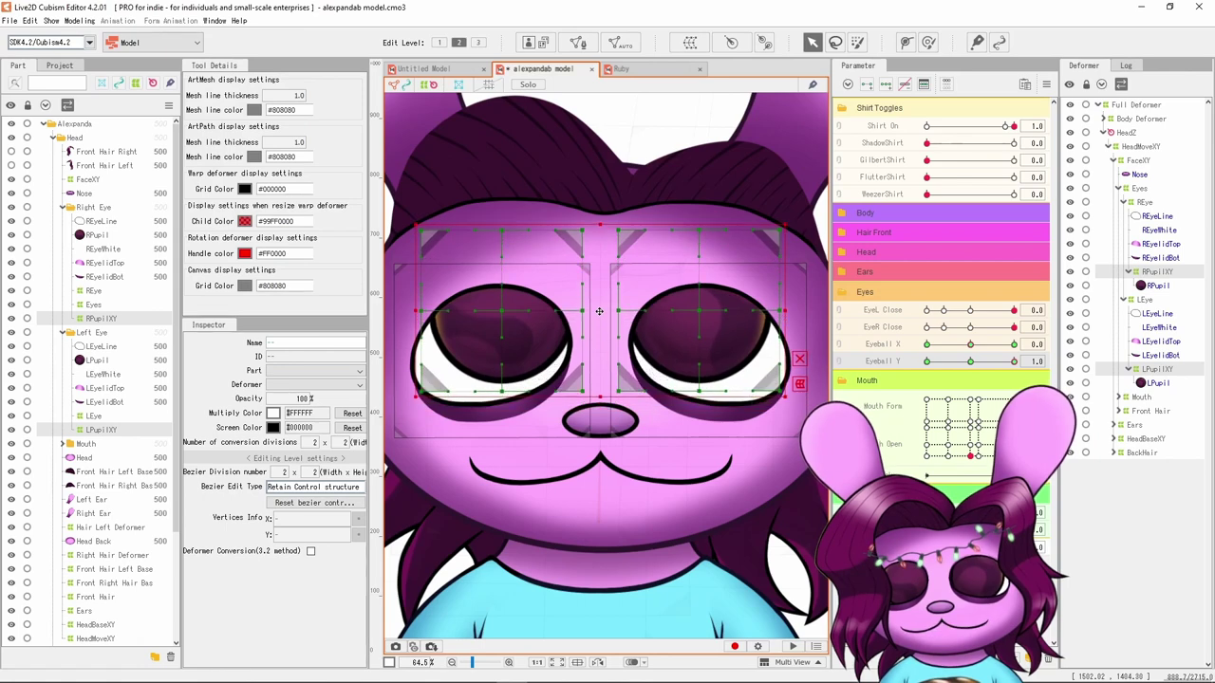
pyautogui.click(925, 361)
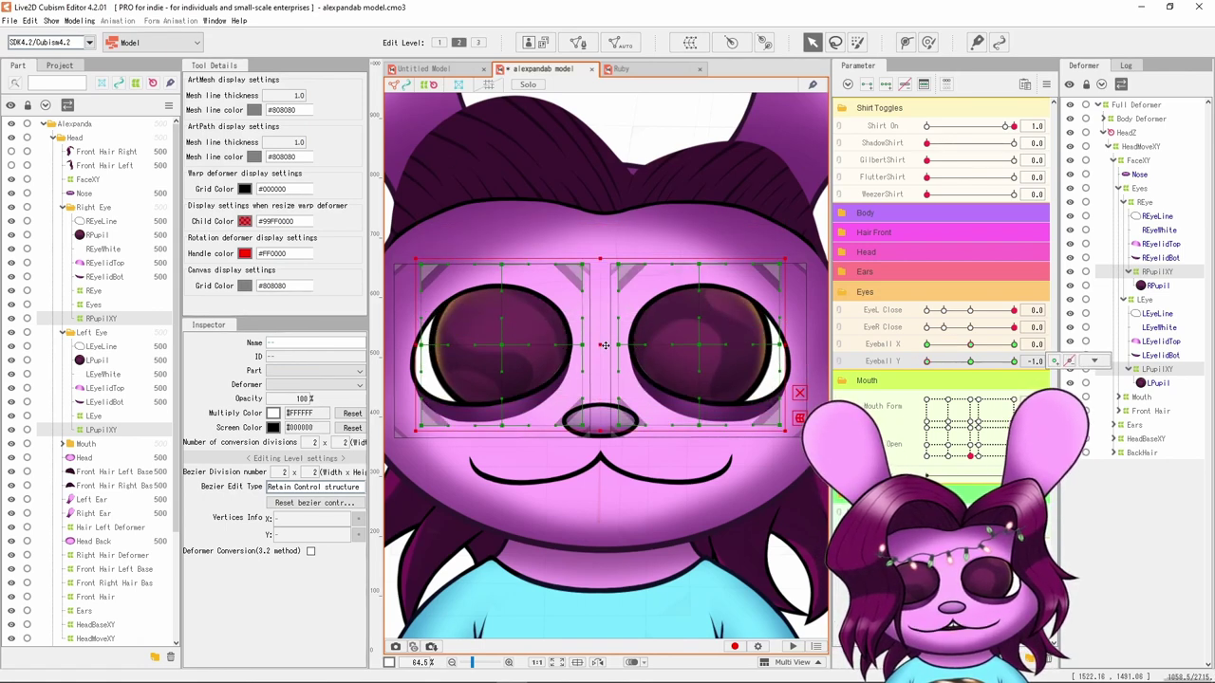
pyautogui.moveTo(786, 327); pyautogui.dragTo(786, 373)
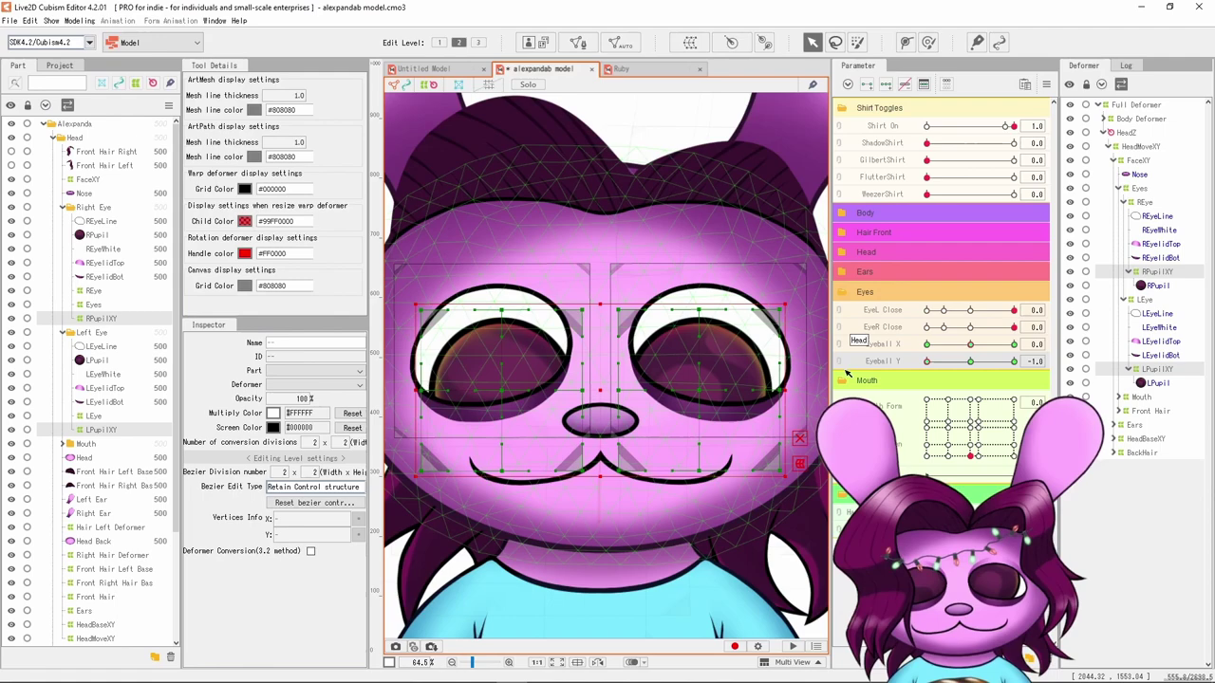
pyautogui.click(970, 362)
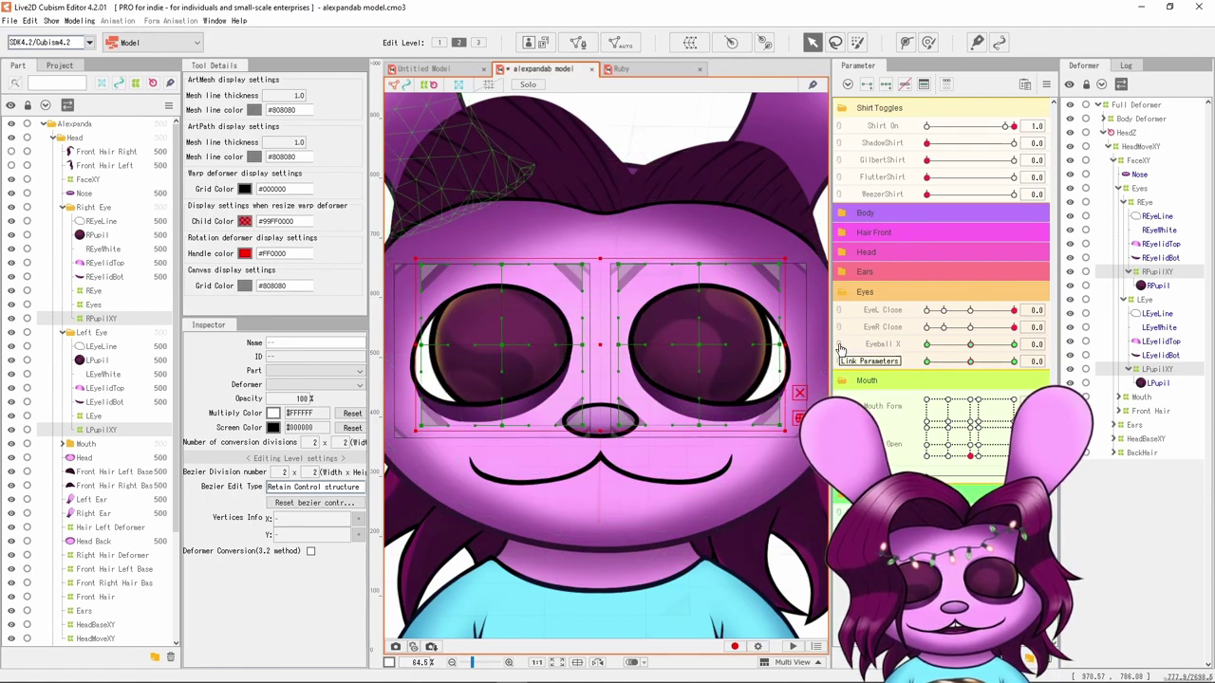
# Link the Eyeball X and Eyeball Y parameters and try out the combined pupil positions
pyautogui.click(840, 350)
pyautogui.moveTo(970, 364); pyautogui.dragTo(1021, 327)
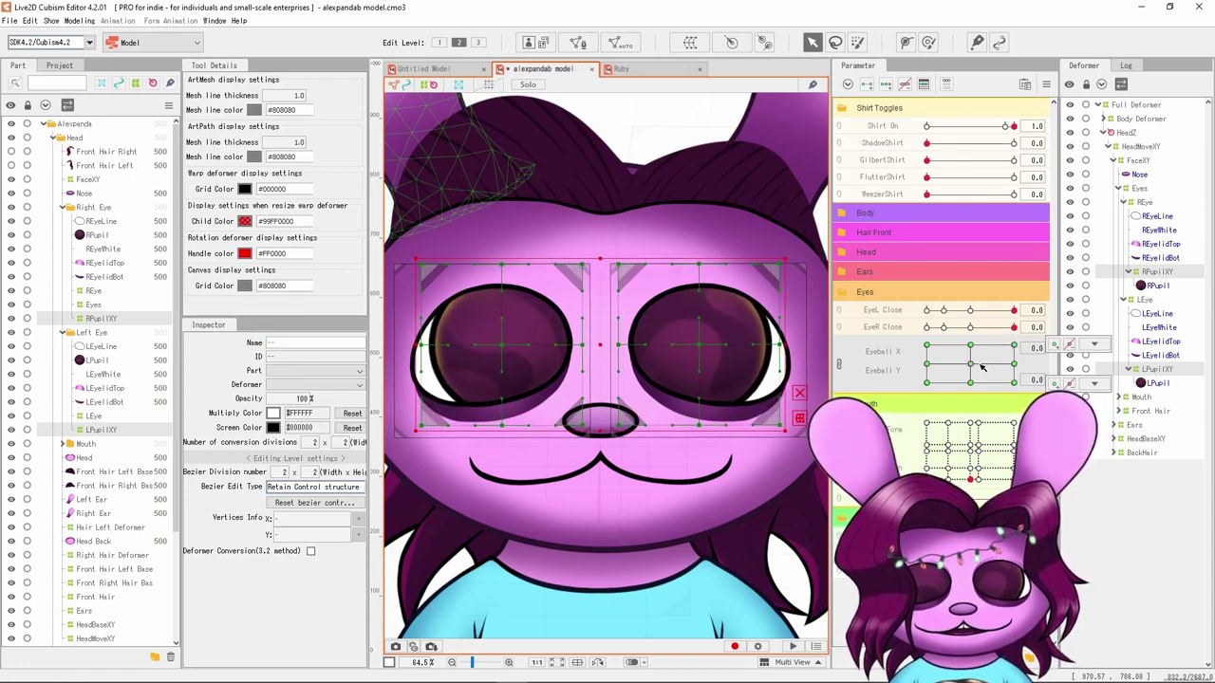
pyautogui.click(974, 365)
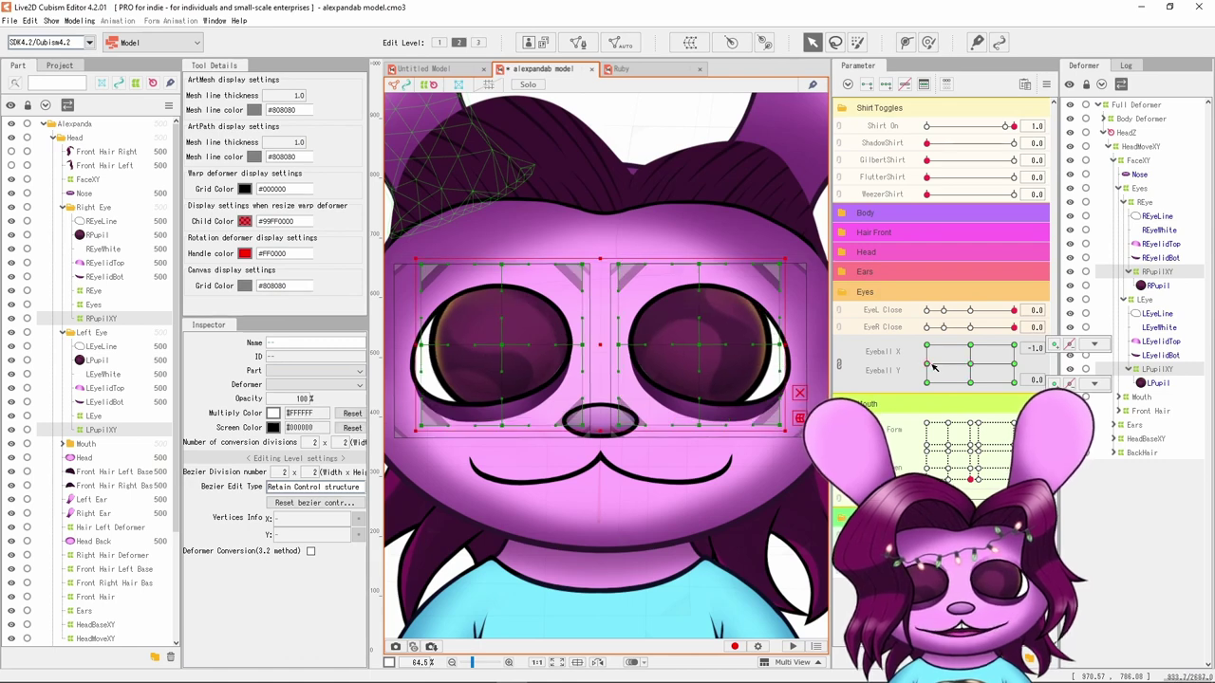
pyautogui.moveTo(933, 367); pyautogui.dragTo(970, 364)
# Synthesize all four corners of Eyeball X and Eyeball Y for the selected deformers using the default value, and test the diagonal gaze
pyautogui.click(1046, 83)
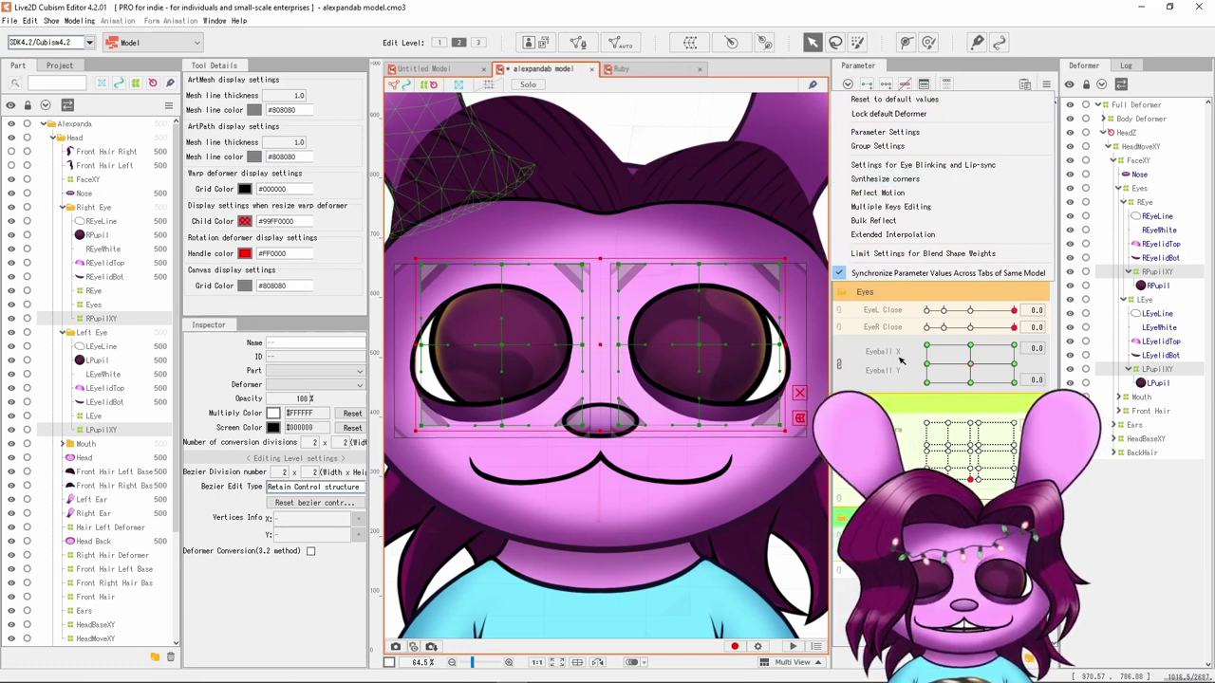
pyautogui.click(917, 180)
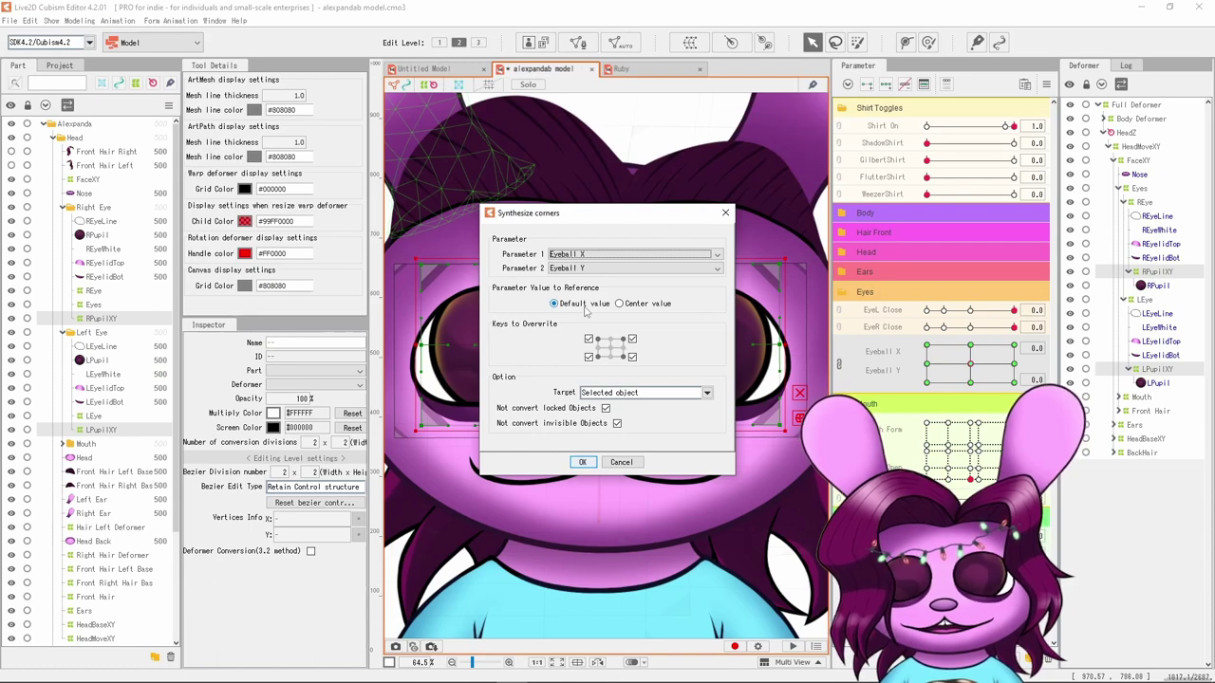
pyautogui.click(641, 305)
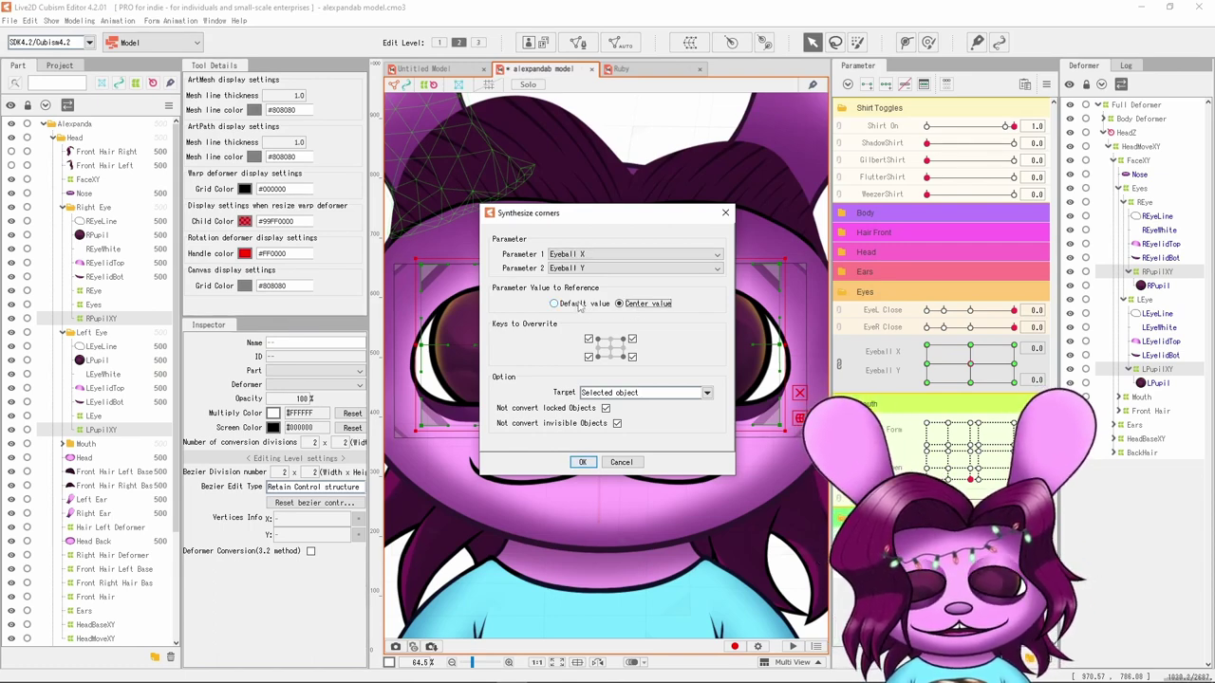
pyautogui.click(581, 304)
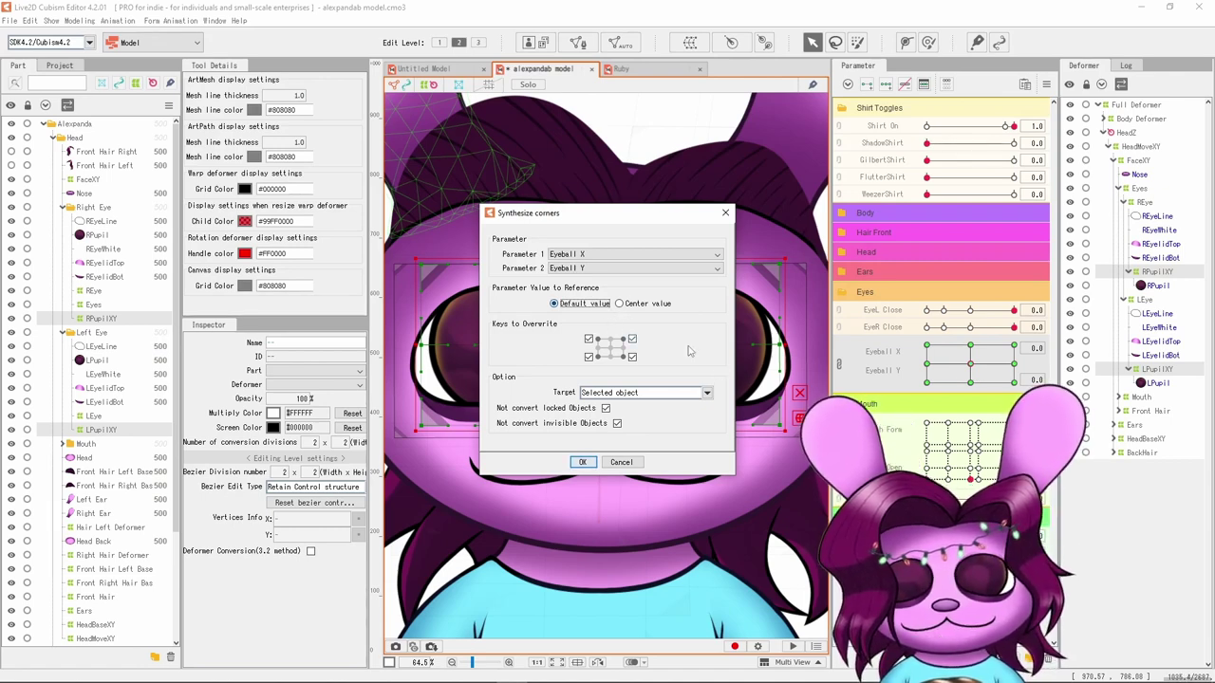
pyautogui.press('Return')
pyautogui.click(970, 346)
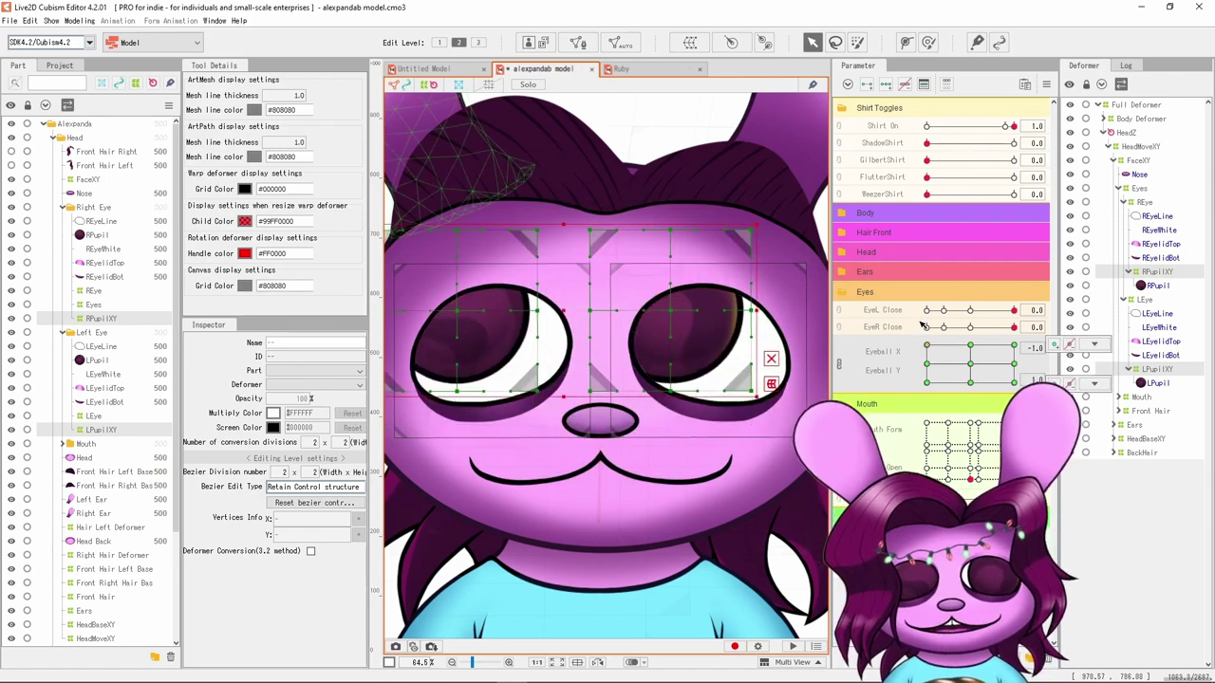
pyautogui.moveTo(971, 316); pyautogui.dragTo(1041, 306)
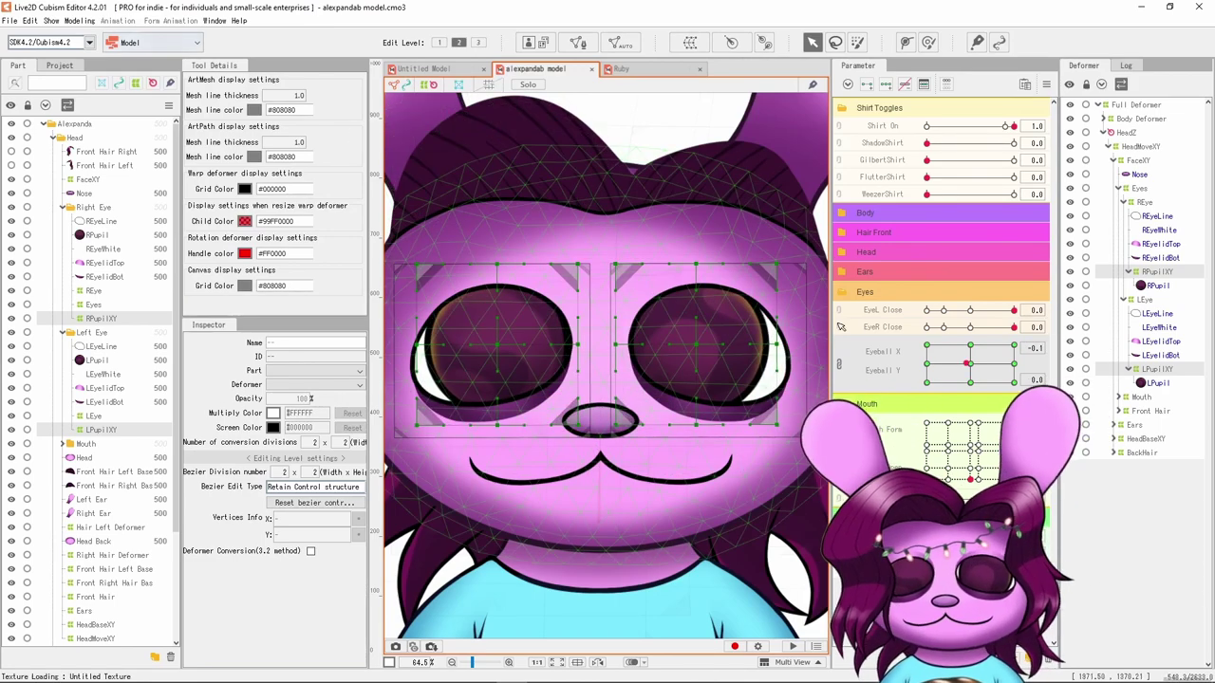
# Preview how the eyes follow movement in the Physics/Scene Blending Settings
pyautogui.click(79, 20)
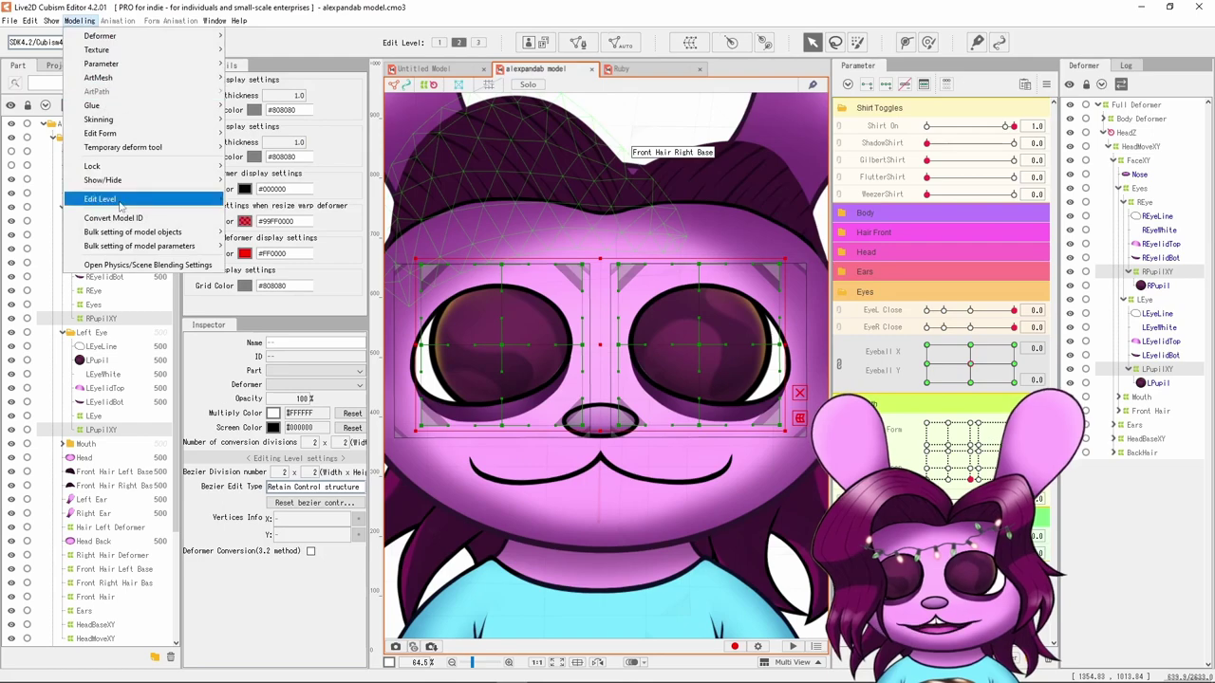
pyautogui.click(147, 265)
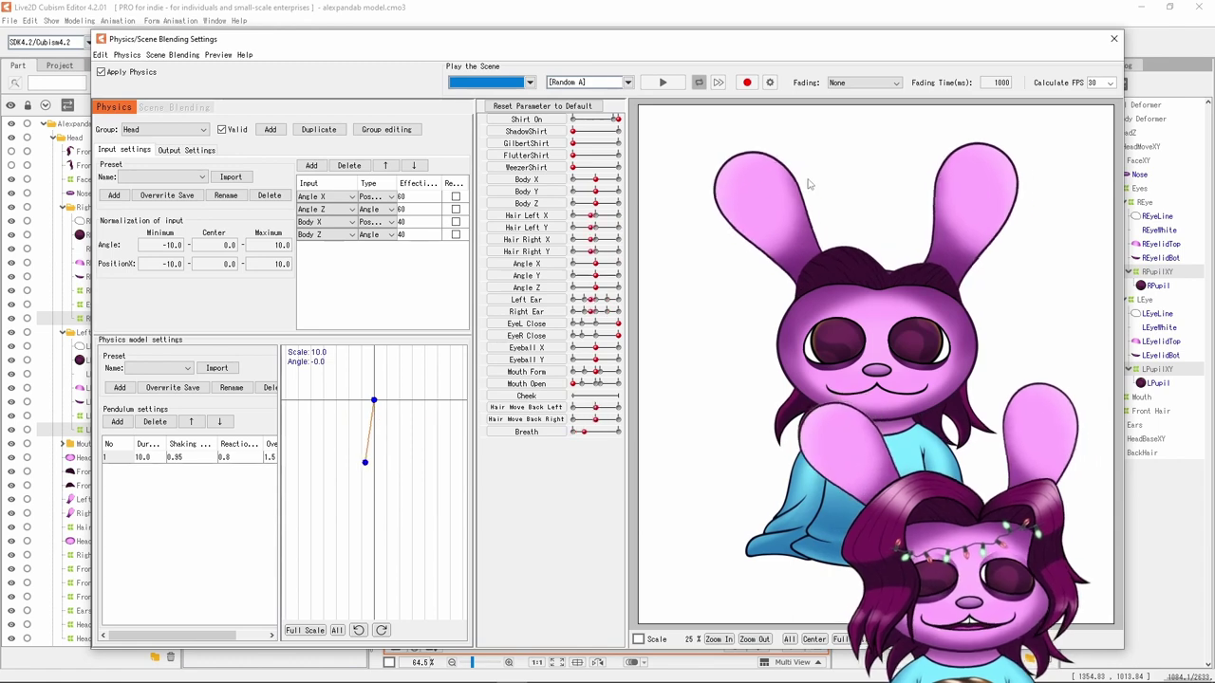
pyautogui.moveTo(749, 361); pyautogui.dragTo(937, 359)
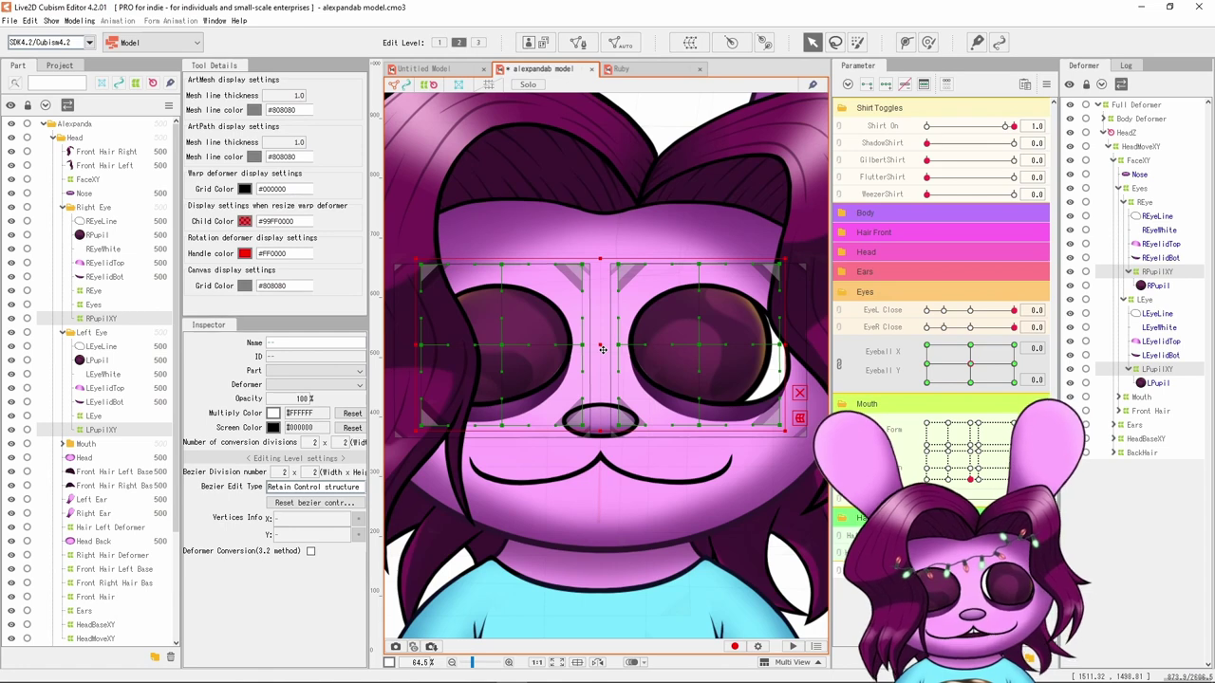
# Compare the right and left pupil meshes with their parent deformers RPupilXY and LPupilXY
pyautogui.click(497, 349)
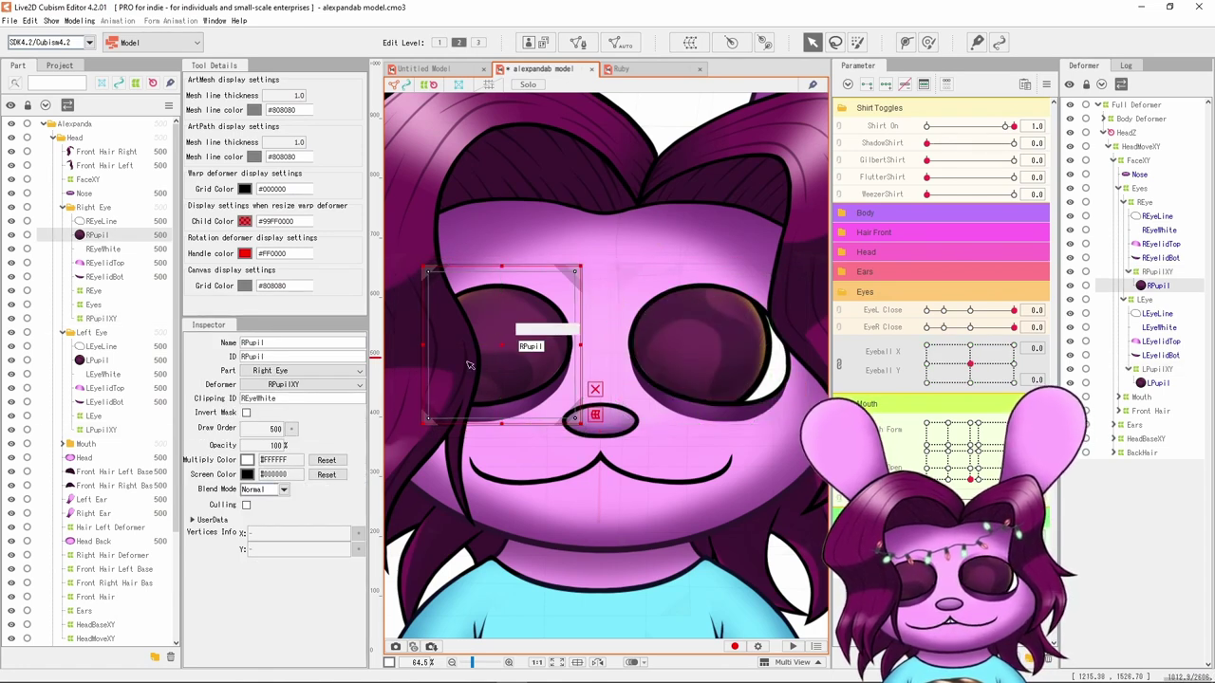
pyautogui.click(1151, 273)
pyautogui.moveTo(972, 364)
pyautogui.mouseDown()
pyautogui.moveTo(948, 380)
pyautogui.moveTo(1012, 363)
pyautogui.moveTo(970, 349)
pyautogui.moveTo(936, 372)
pyautogui.moveTo(1014, 370)
pyautogui.moveTo(970, 364)
pyautogui.mouseUp()
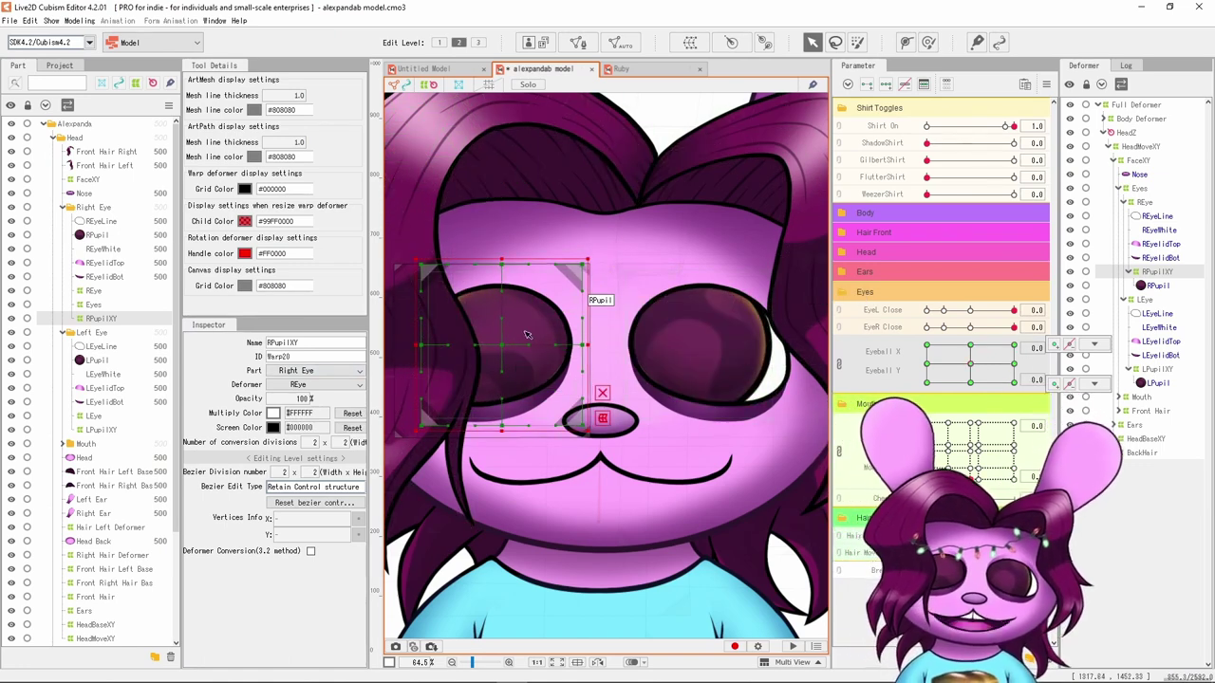
pyautogui.click(1160, 286)
pyautogui.click(1160, 382)
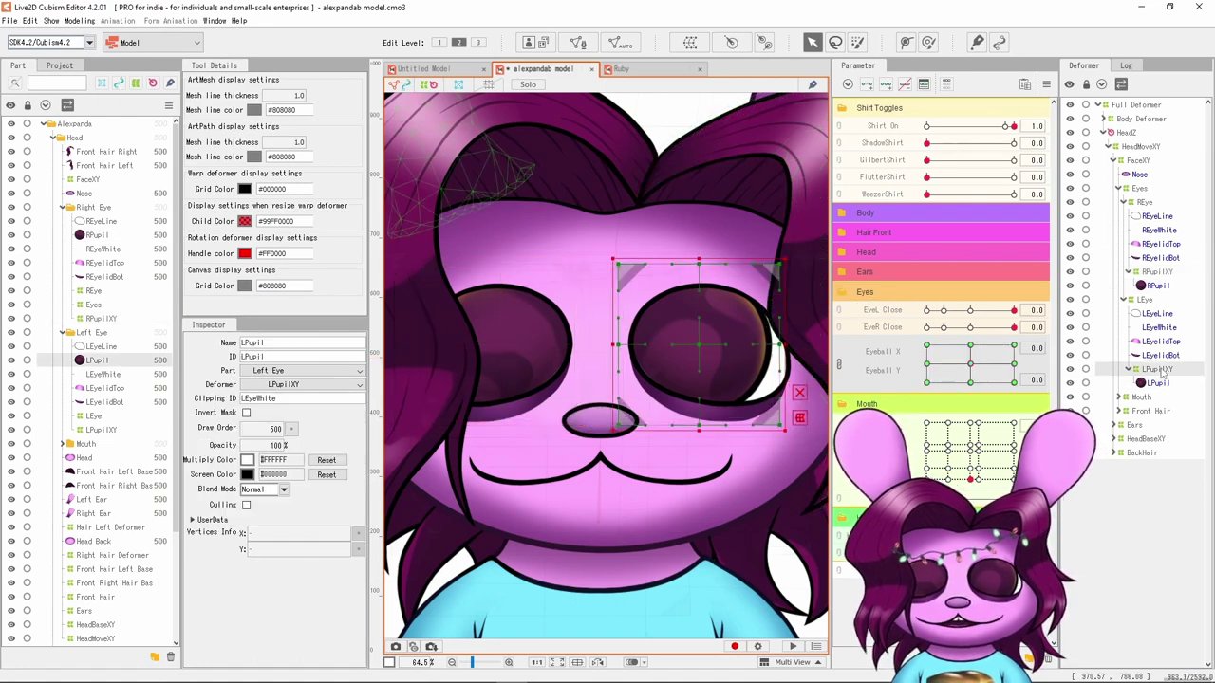
pyautogui.click(1158, 370)
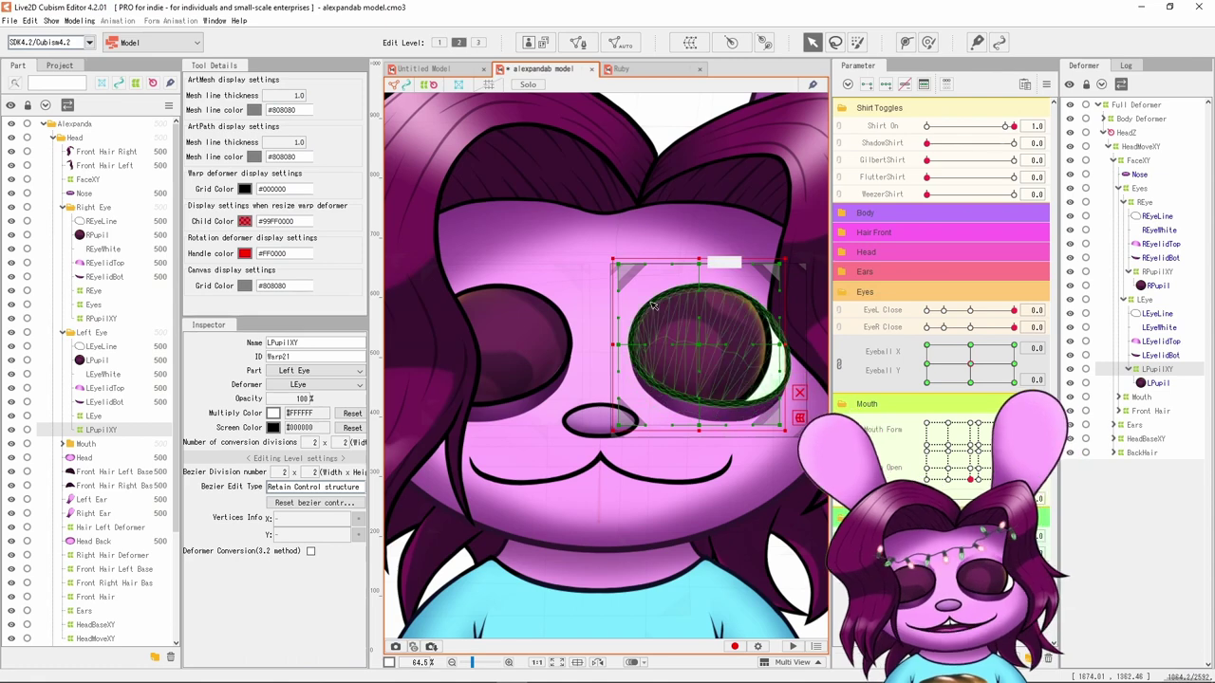
pyautogui.click(1157, 272)
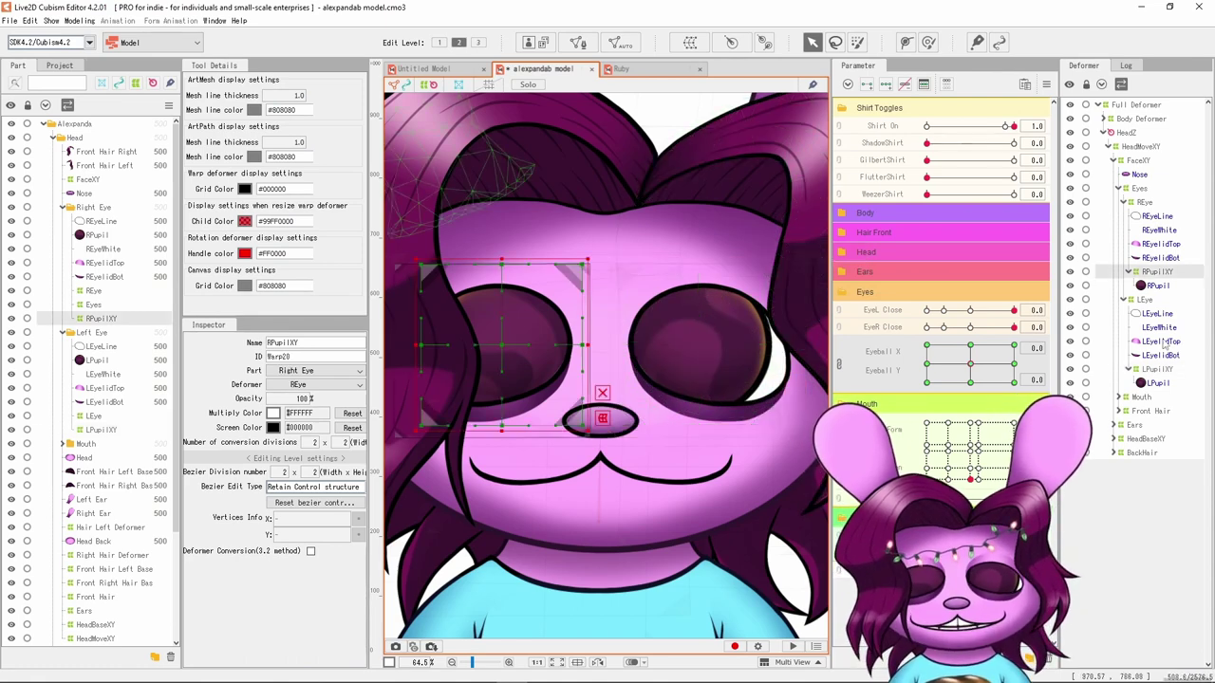